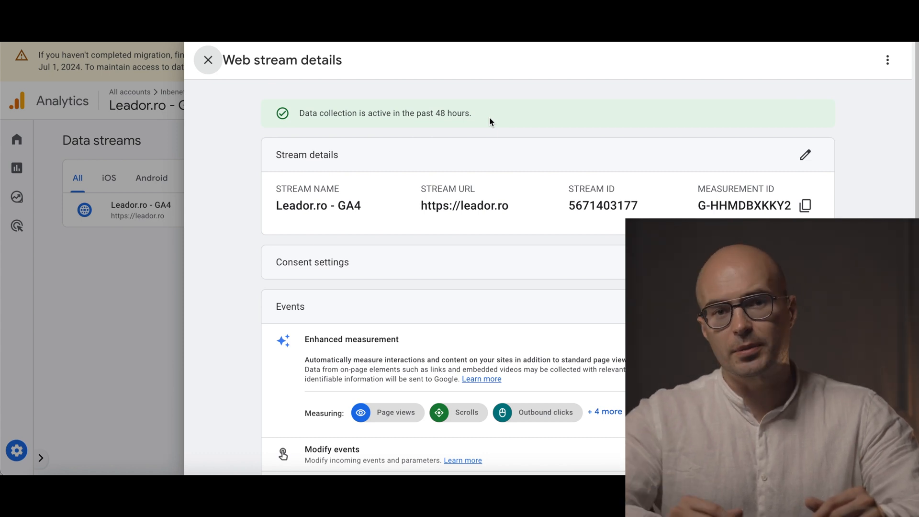
Copy the measurement ID of the Leador.ro - GA4 web stream
left_click(806, 205)
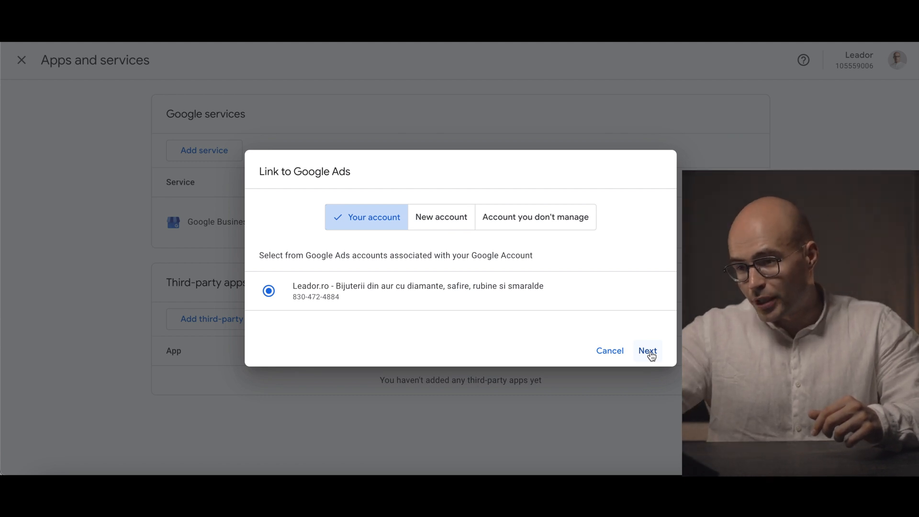
In Merchant Center, proceed with linking the selected Leador.ro Google Ads account
left_click(649, 351)
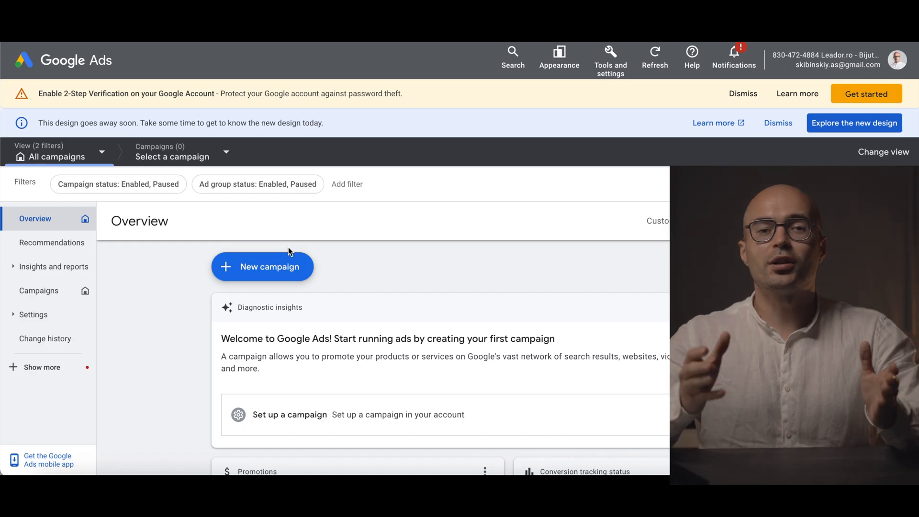
In Google Ads, start a new campaign with the Sales objective and the Shopping campaign type
left_click(278, 275)
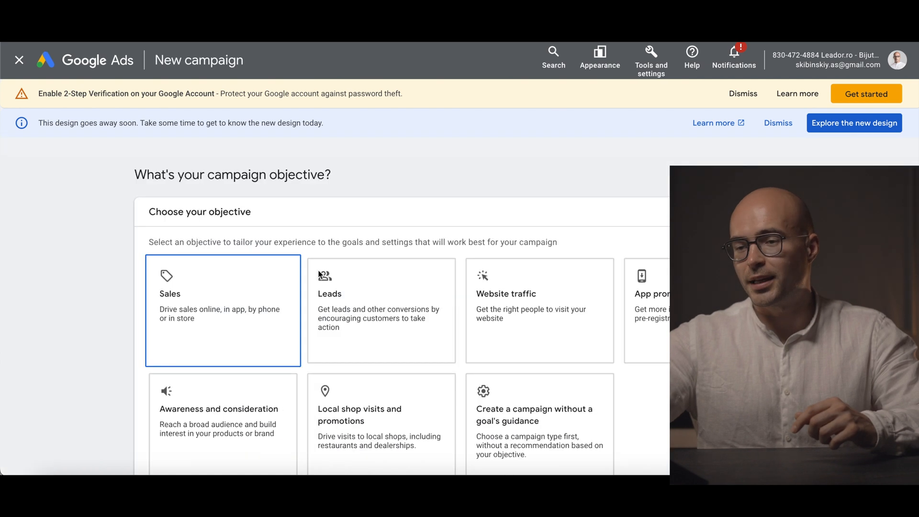
left_click(255, 302)
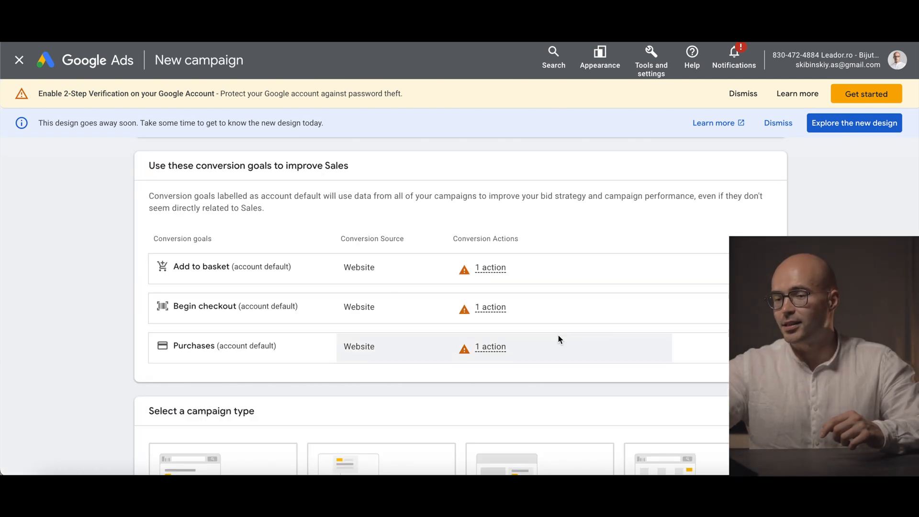
scroll(559, 338, "down", 4)
left_click(667, 328)
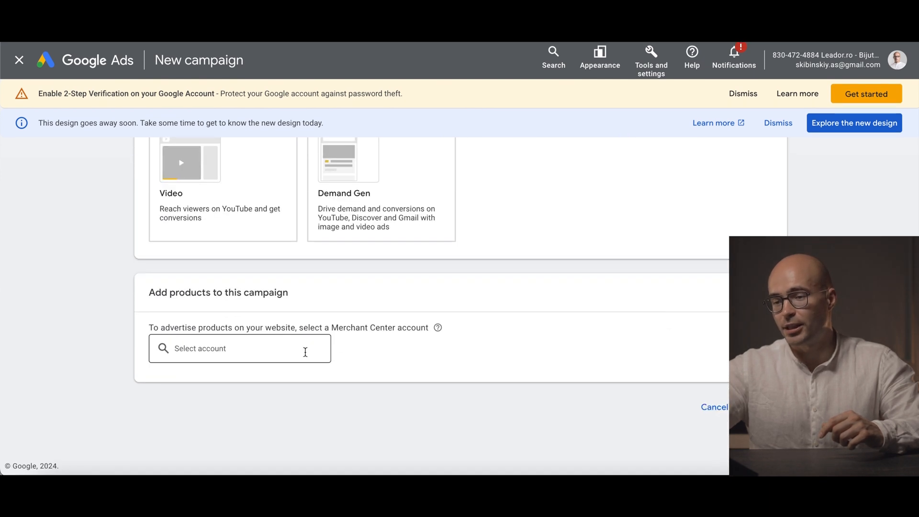
Add products from the Leador Merchant Center account and continue with the Standard Shopping campaign subtype
left_click(281, 349)
left_click(249, 273)
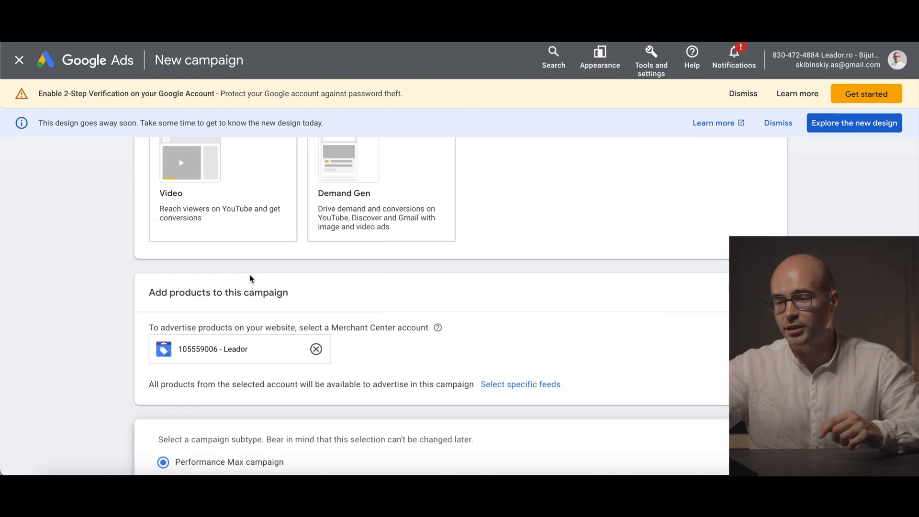
scroll(407, 353, "down", 1)
scroll(407, 355, "down", 3)
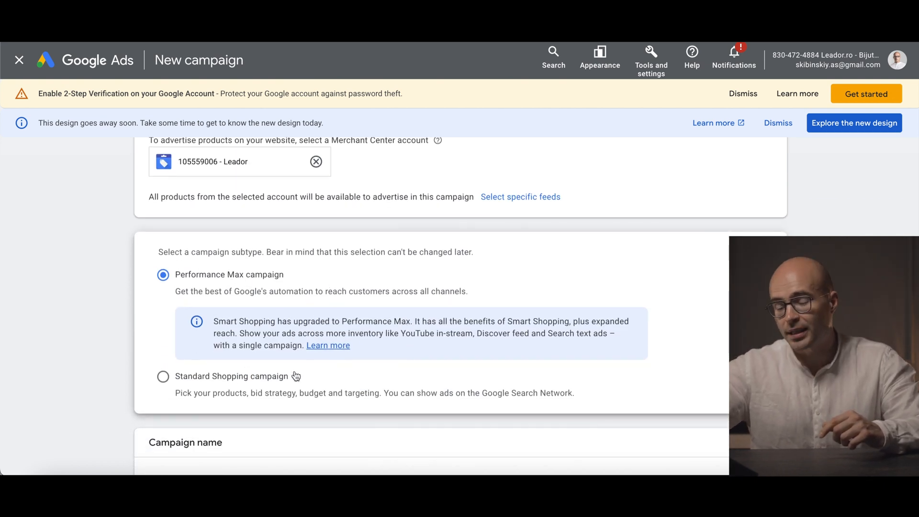
scroll(292, 378, "down", 1)
left_click(163, 314)
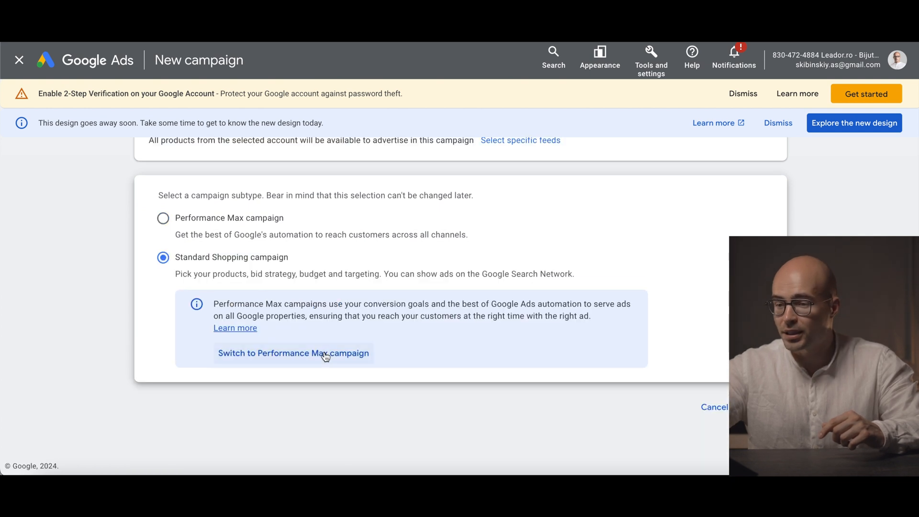
left_click(763, 407)
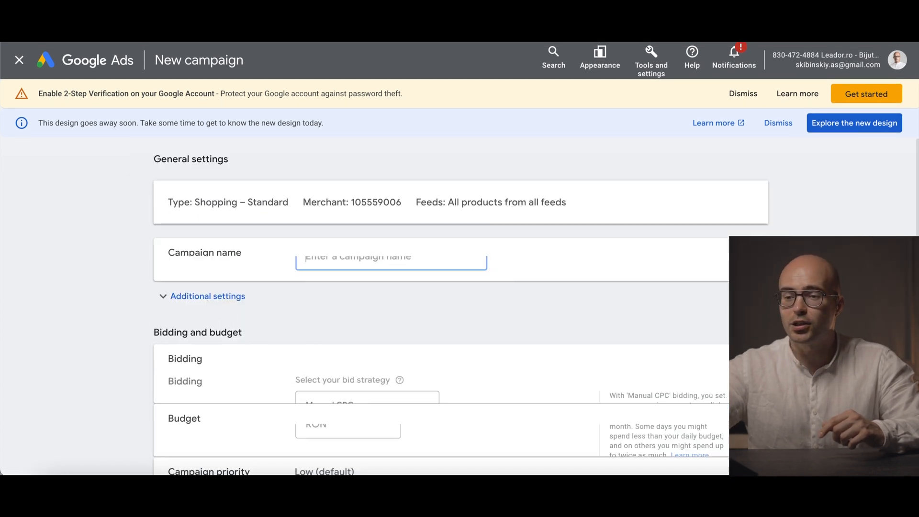
Name the campaign All Collections and set its bid strategy to Maximise clicks
scroll(406, 351, "down", 1)
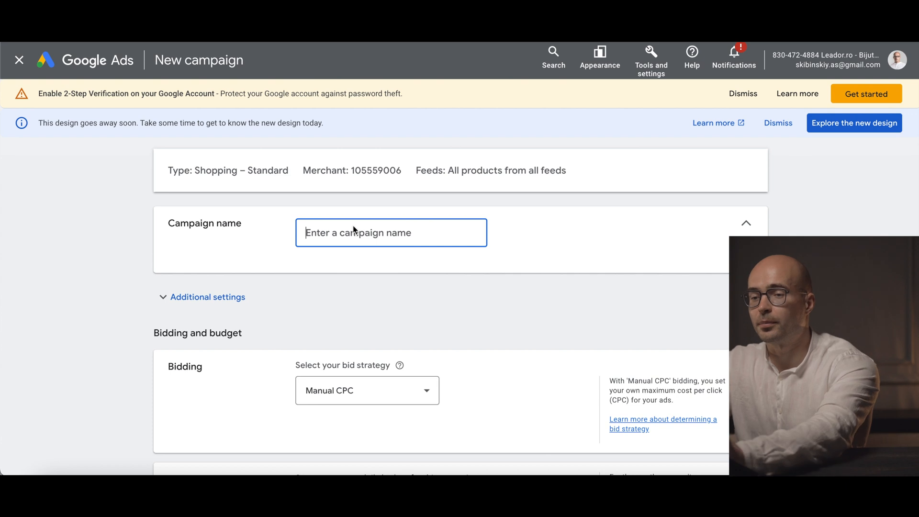
type("All Collections")
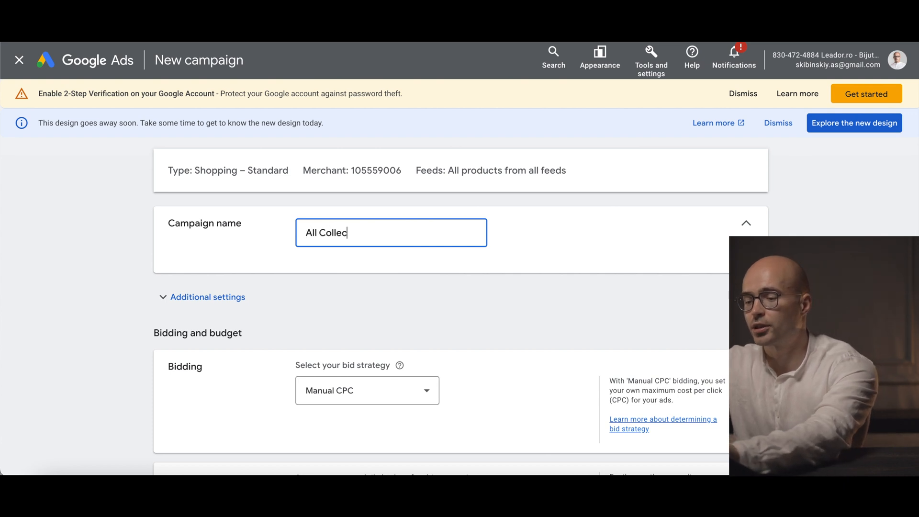
scroll(318, 344, "down", 2)
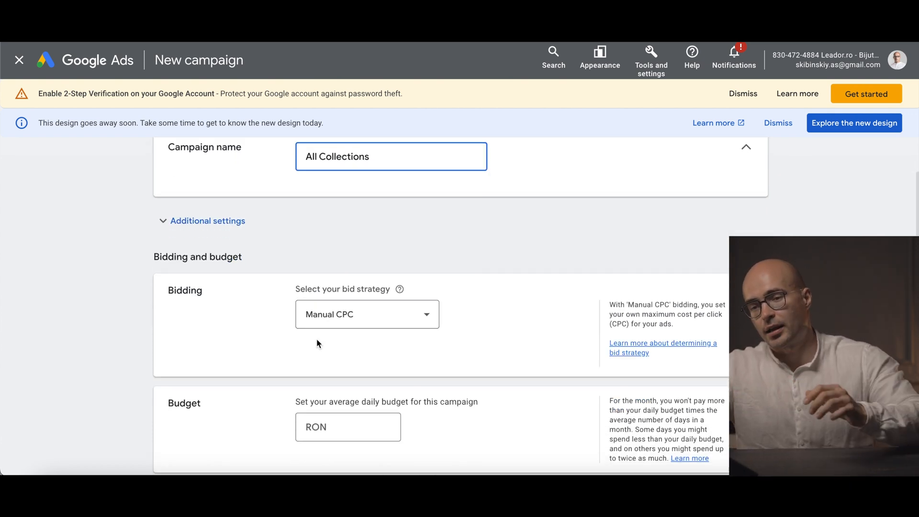
left_click(341, 320)
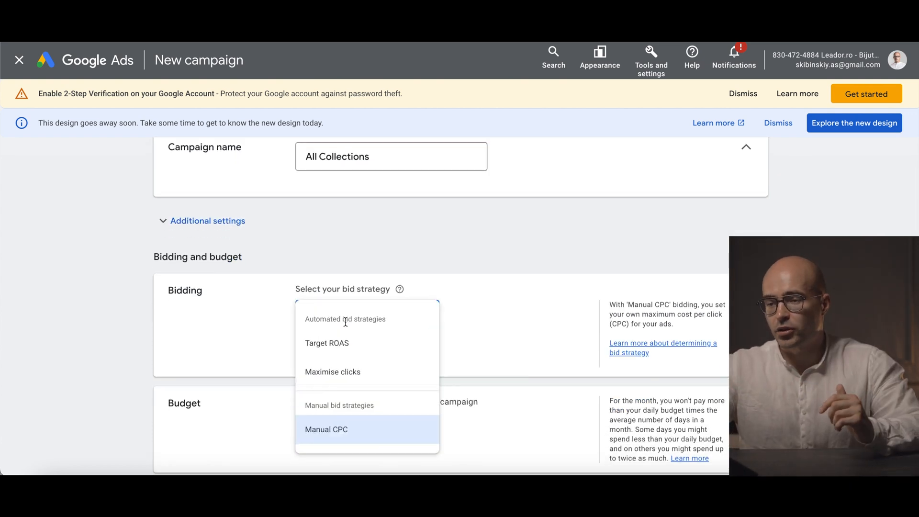
left_click(348, 373)
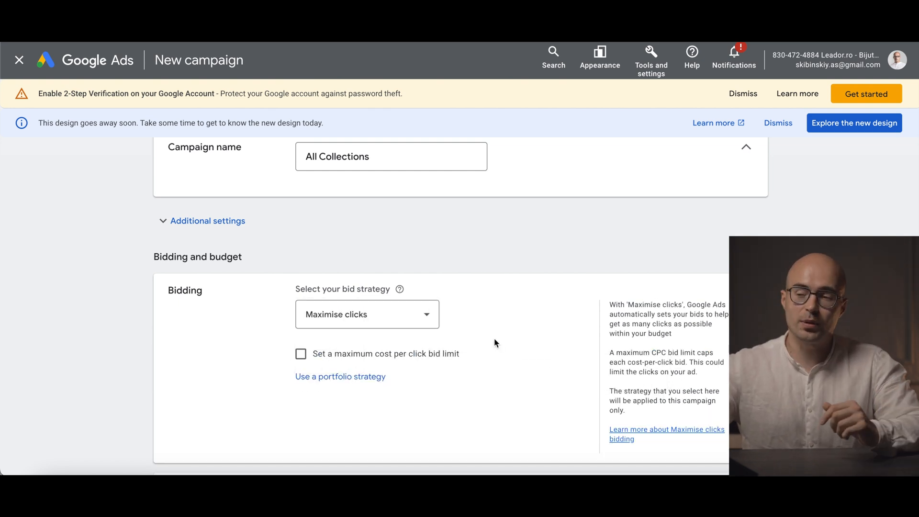
Set the campaign's average daily budget to RON 50
scroll(495, 338, "down", 1)
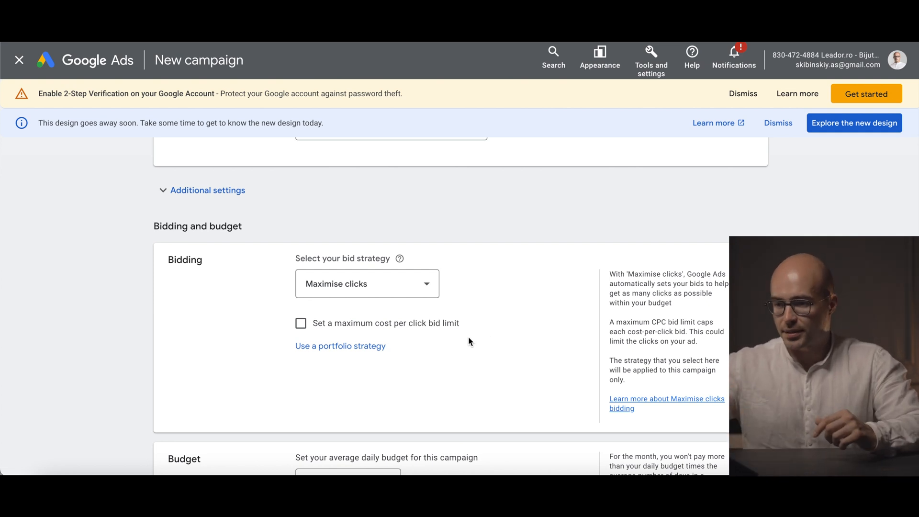
scroll(468, 337, "down", 5)
left_click(355, 307)
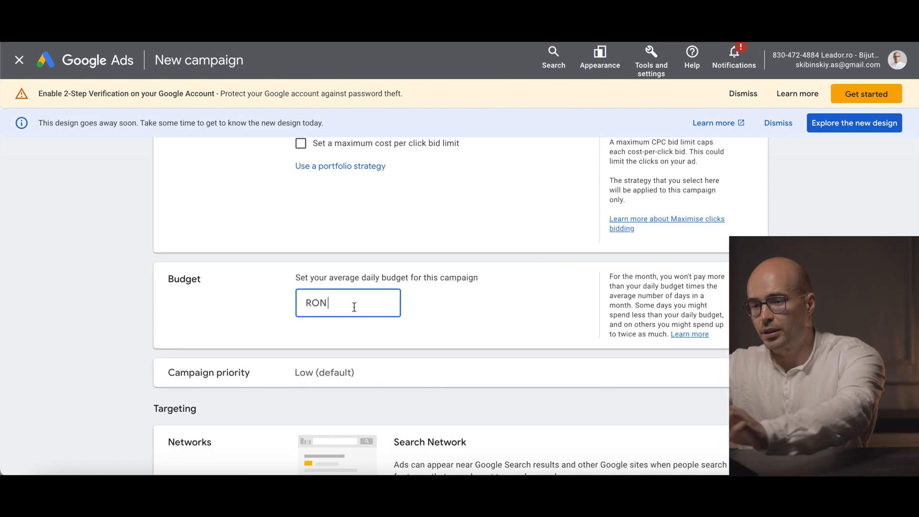
type("50")
Open the campaign priority options and exclude Google search partners from the campaign's networks
scroll(355, 307, "down", 3)
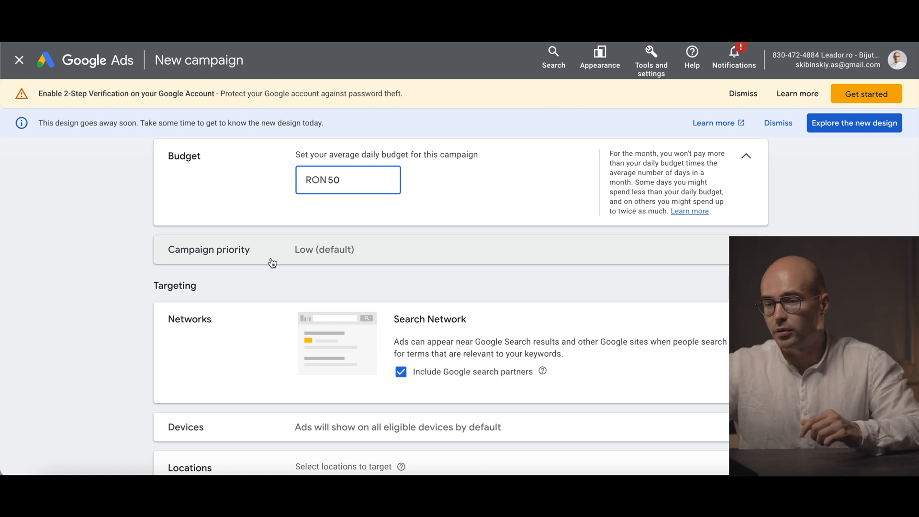
left_click(289, 261)
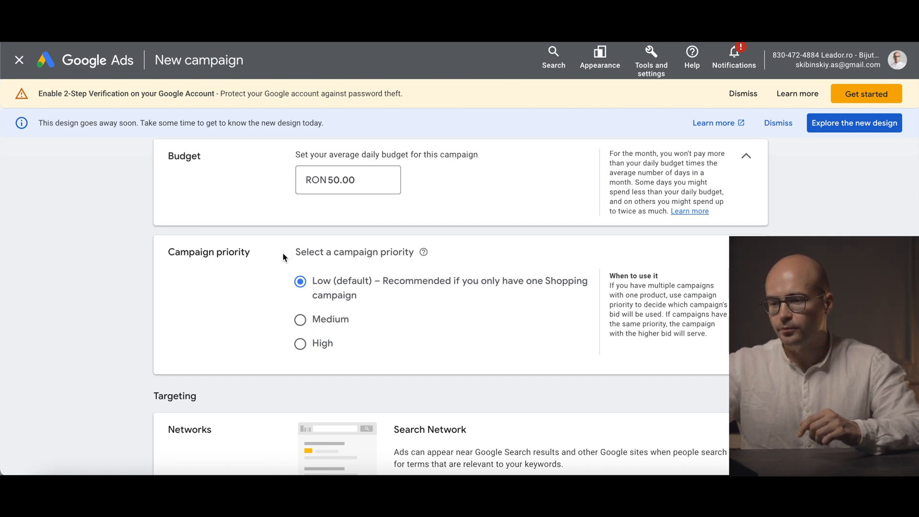
scroll(286, 256, "down", 4)
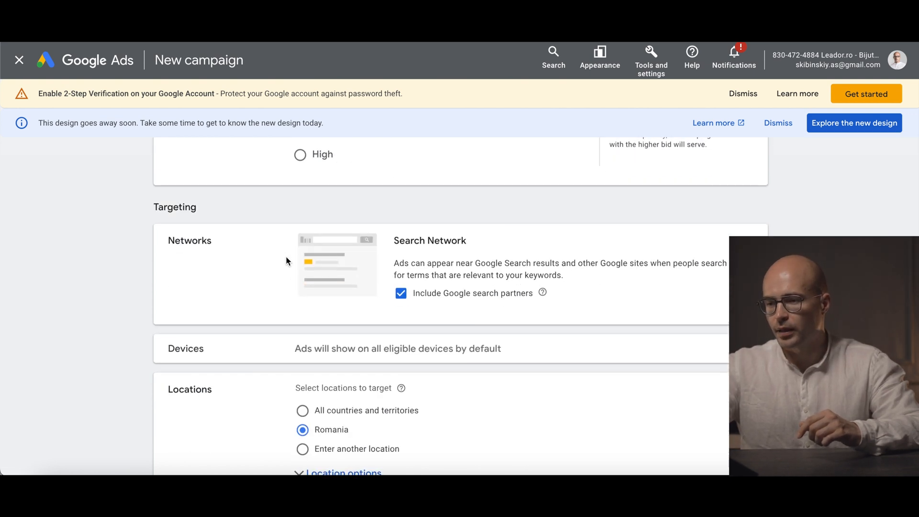
left_click(401, 293)
Rename the ad group as All collections and create the campaign
scroll(407, 307, "down", 2)
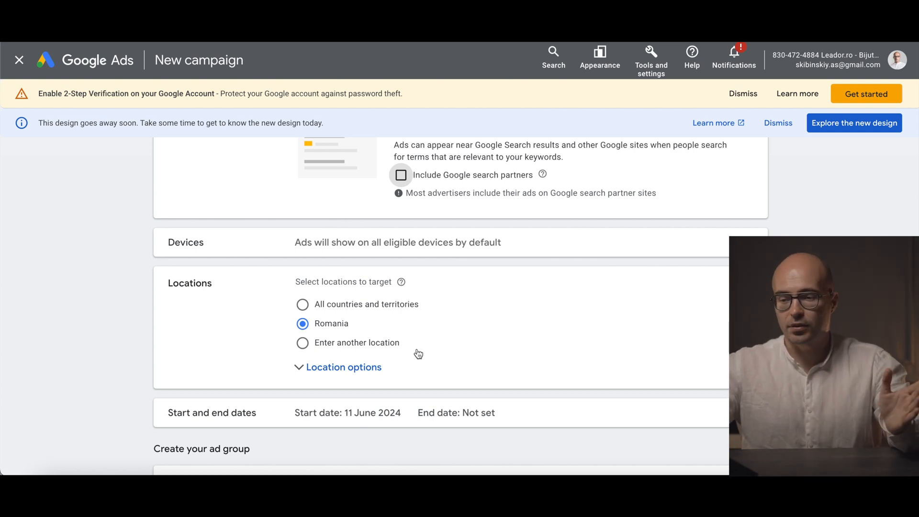
scroll(406, 367, "down", 2)
scroll(406, 368, "down", 2)
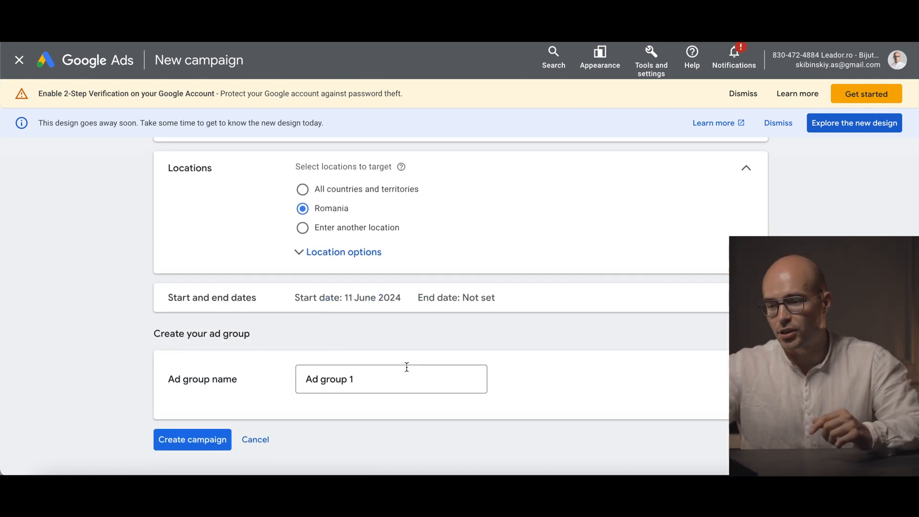
left_click(407, 367)
key("ctrl+a")
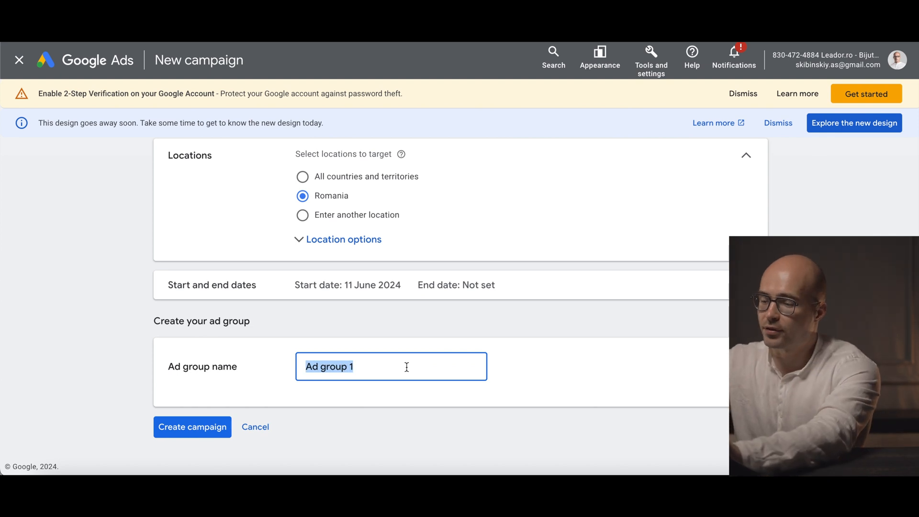
key("BackSpace")
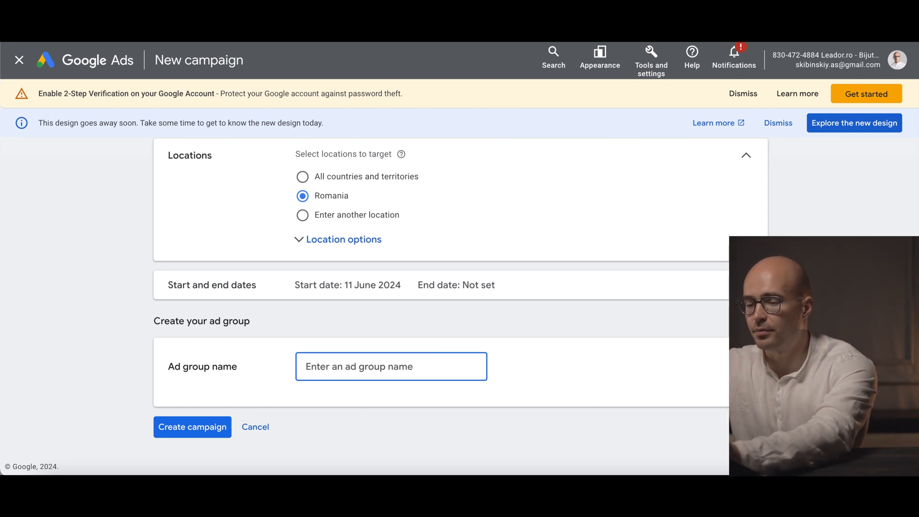
type("All col")
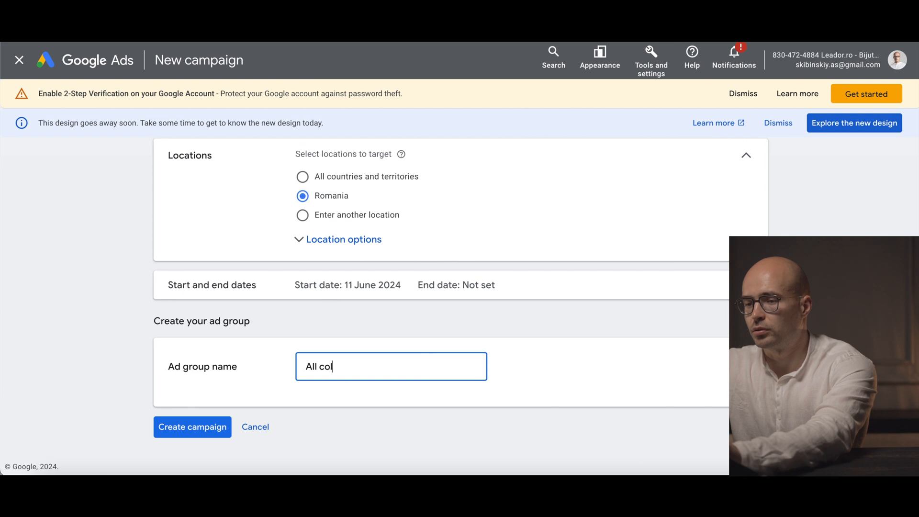
type("lections")
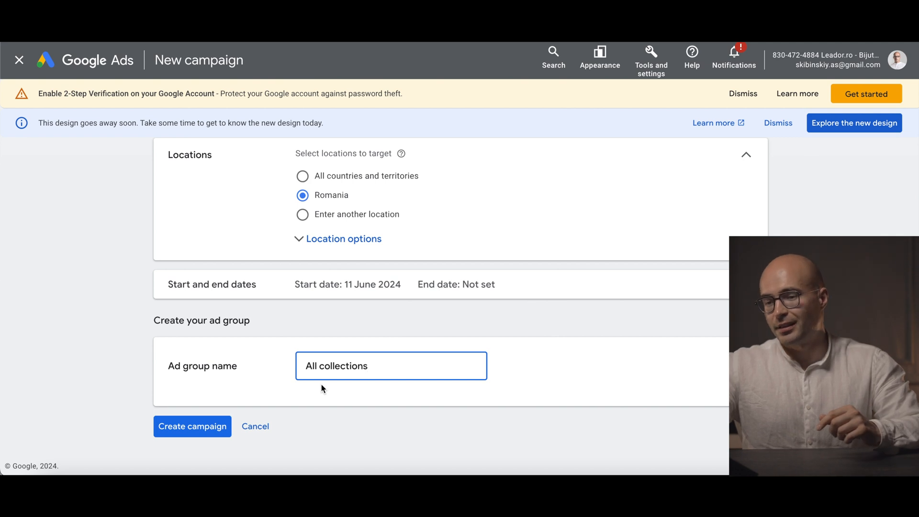
left_click(195, 427)
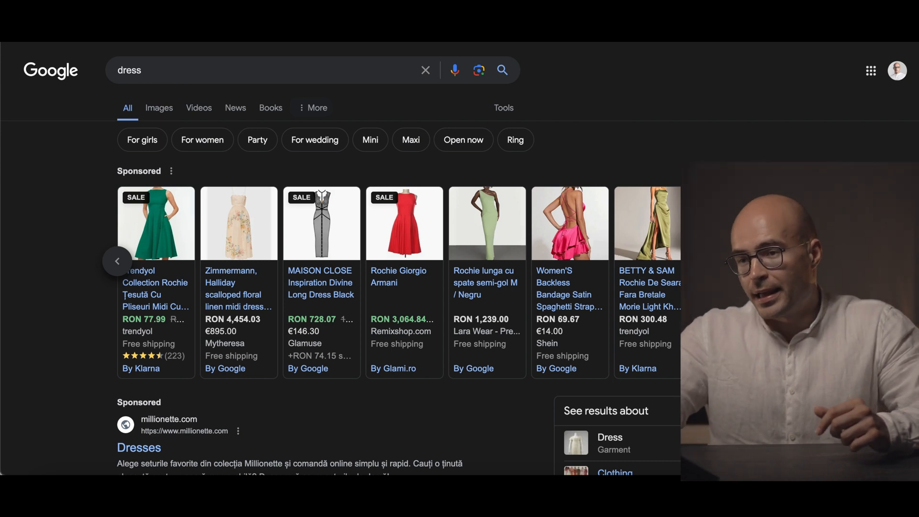
In Google Search, examine the sponsored product listings for dress, comparing their images, titles and prices
mouse_move(324, 234)
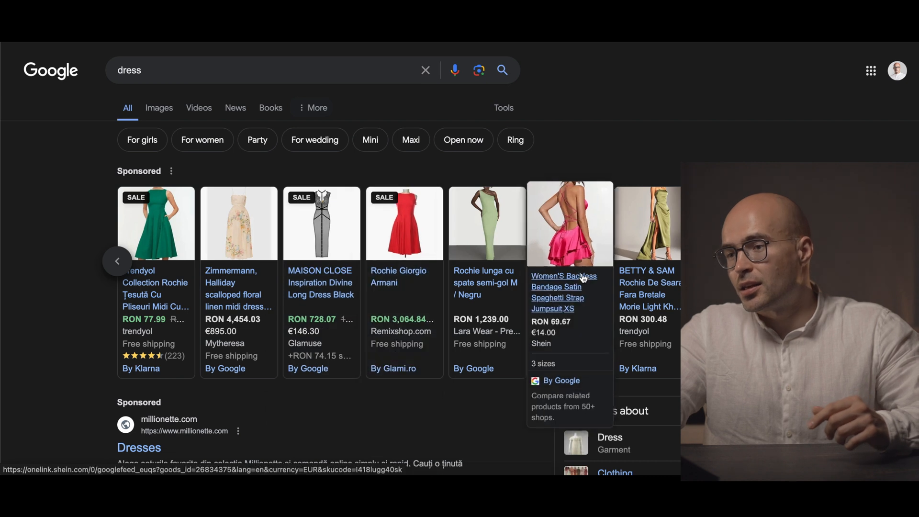
mouse_move(648, 253)
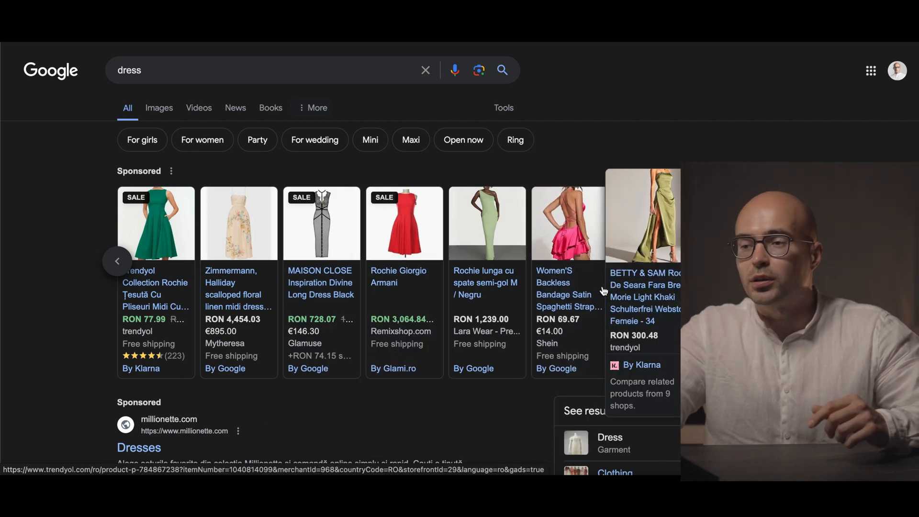
mouse_move(588, 295)
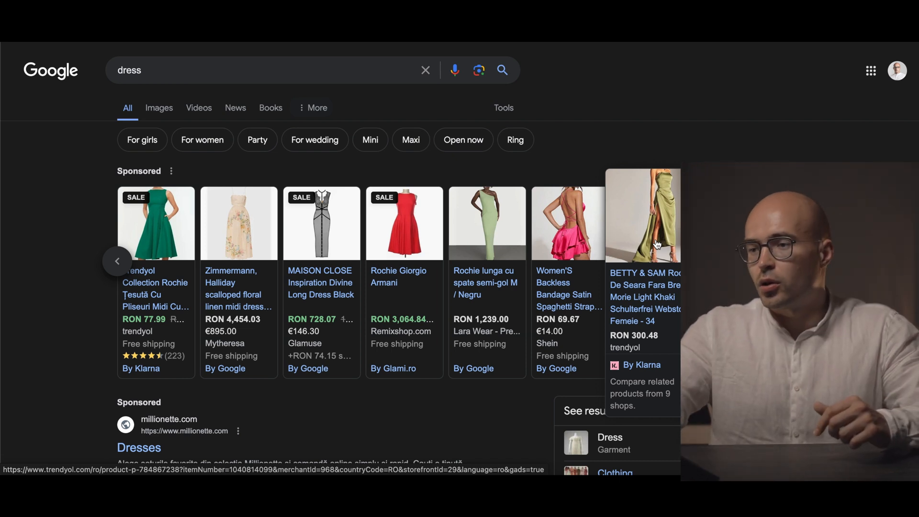
mouse_move(583, 239)
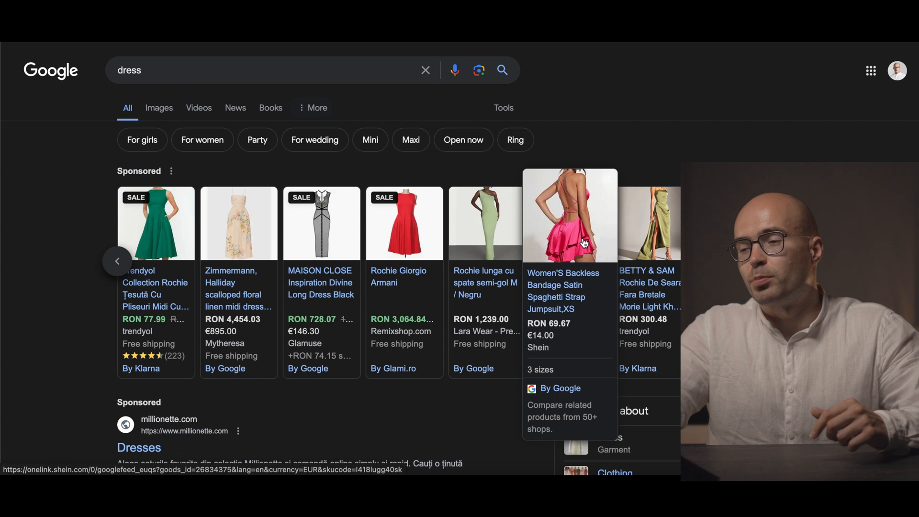
mouse_move(373, 233)
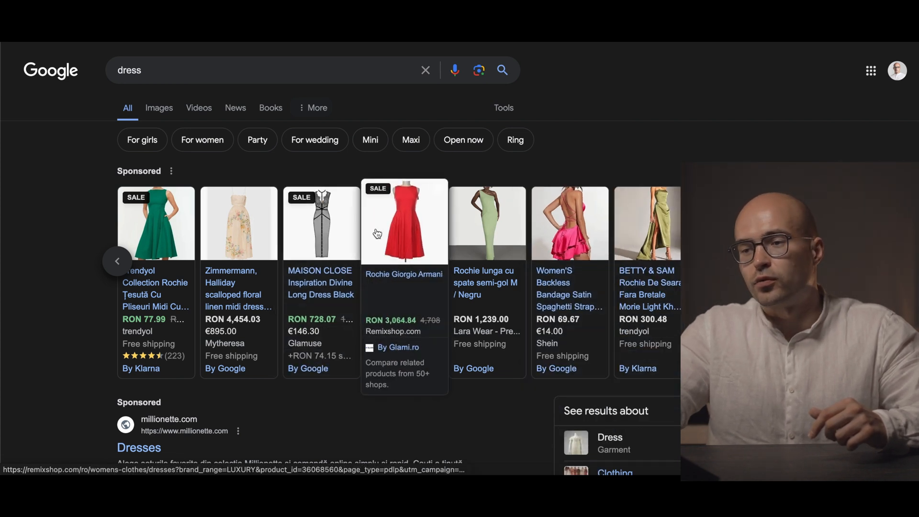